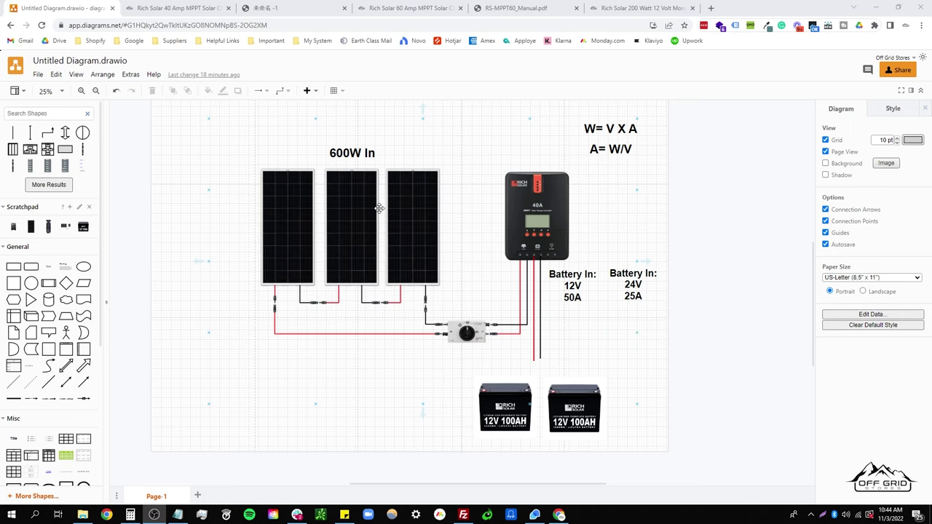
Step: From the Rich Solar 200W page, compute 24.3 × 3 = 72.9 V, then return to the diagram
click(617, 9)
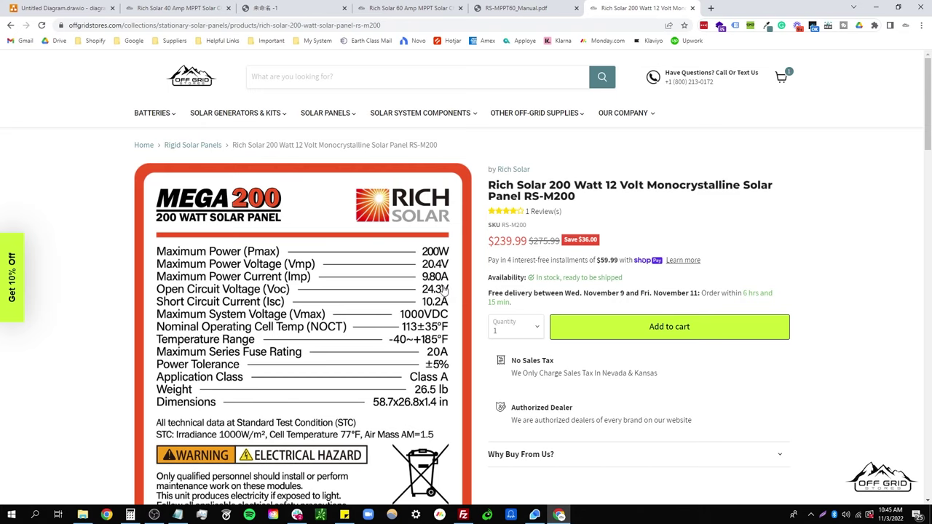
click(130, 515)
click(178, 388)
click(125, 353)
click(232, 423)
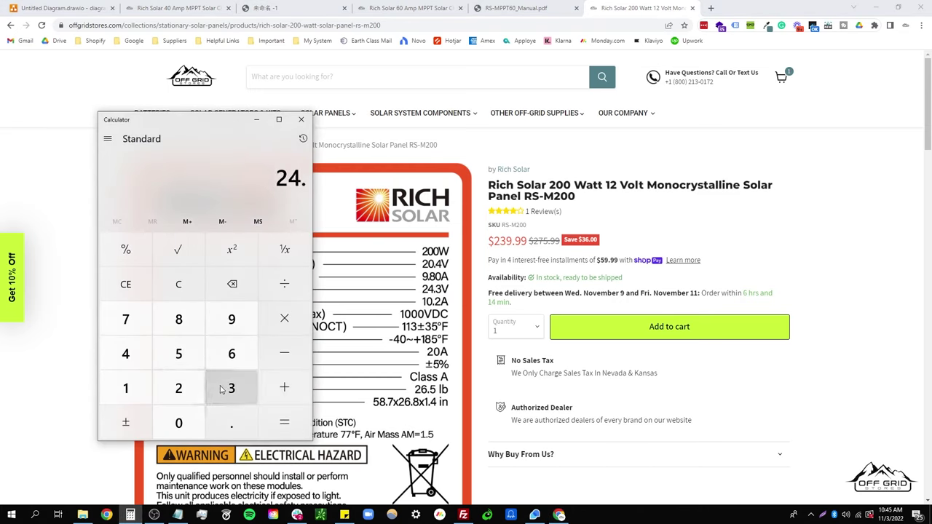
click(231, 388)
click(284, 319)
click(237, 385)
click(286, 423)
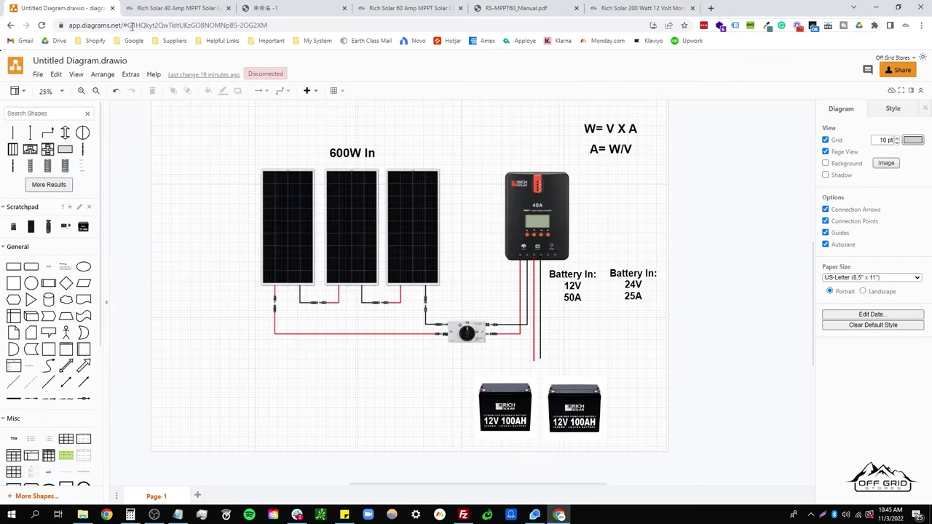
click(66, 8)
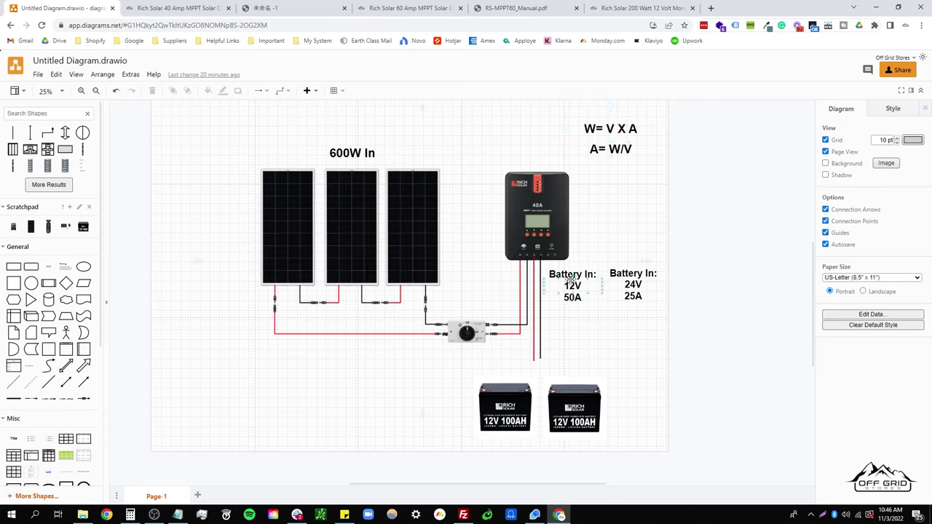
Step: Divide 600 W by 12 V to confirm 50 A, then bring up the 40 Amp controller page
click(131, 514)
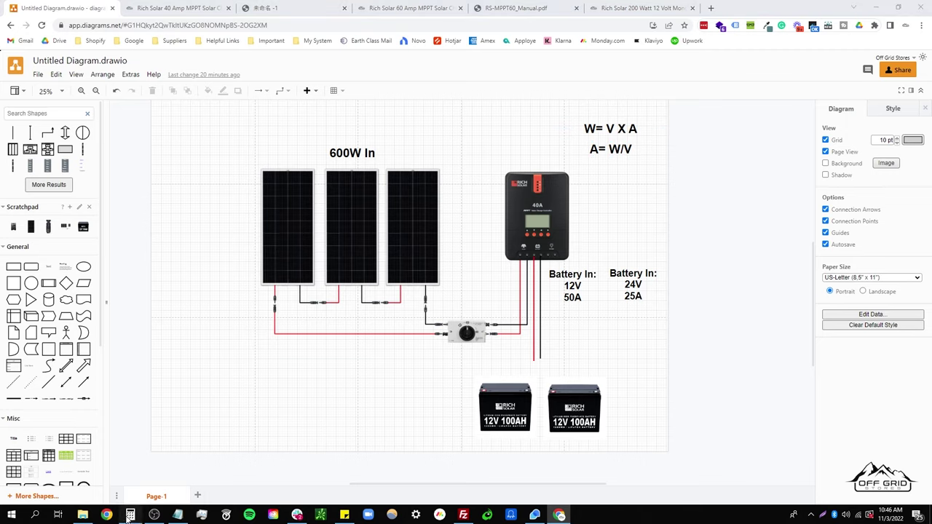
click(232, 354)
click(178, 422)
click(178, 423)
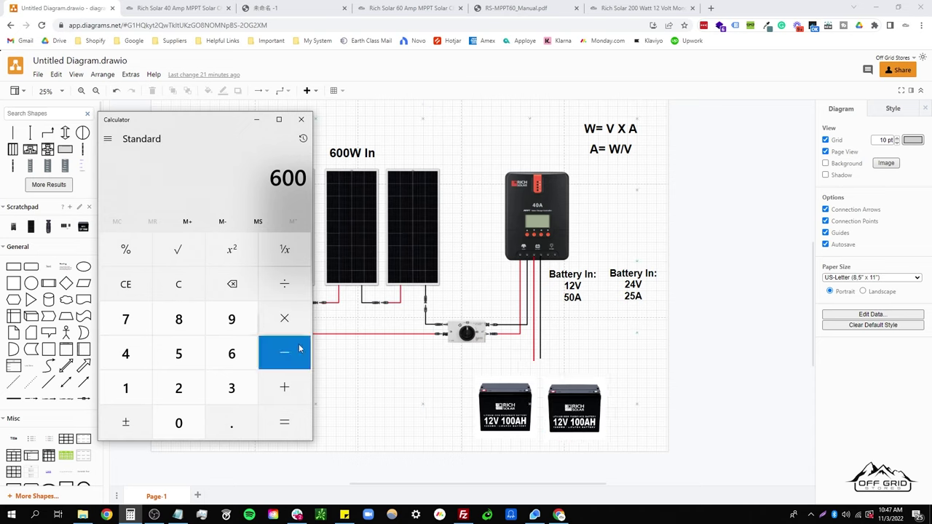
click(286, 285)
click(146, 383)
click(185, 388)
click(284, 420)
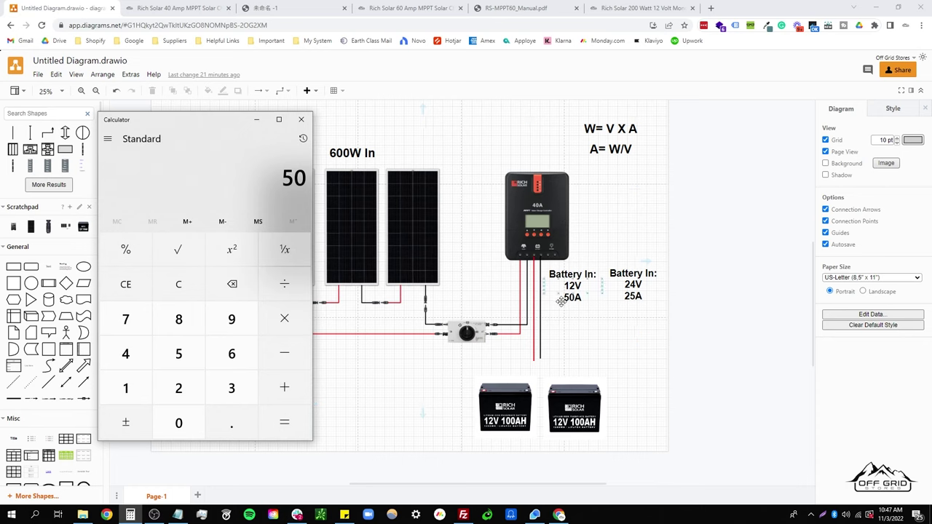
click(720, 289)
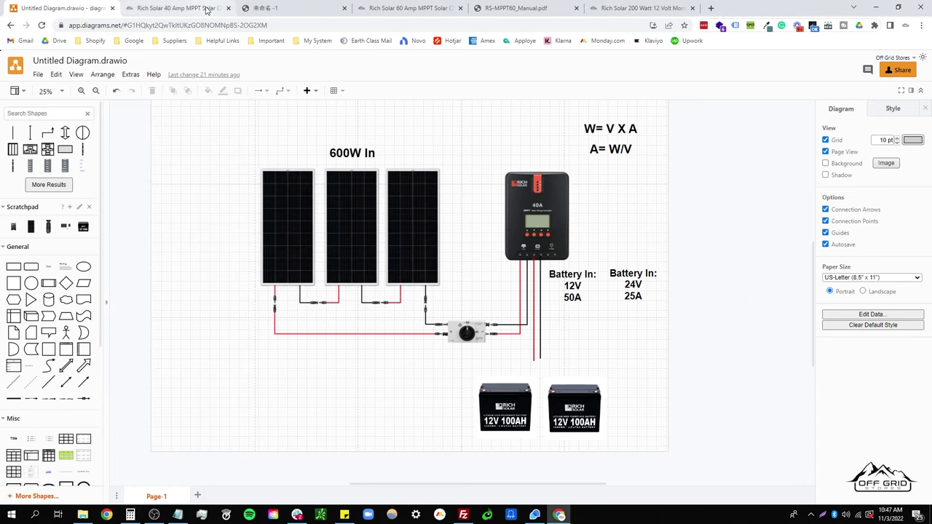
click(207, 9)
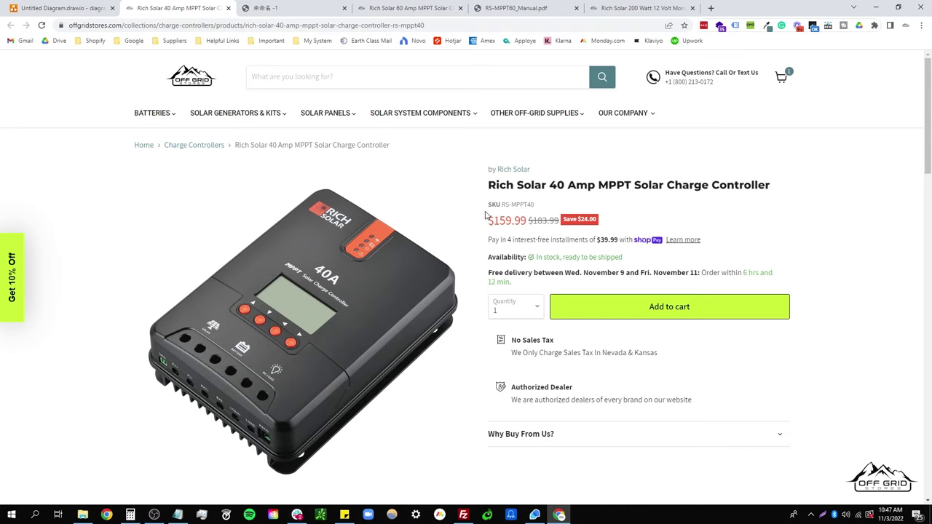
Step: Open the 40A controller manual and select the RS-MPPT40 max PV input values (550W/12V, 1100W/24V)
click(266, 8)
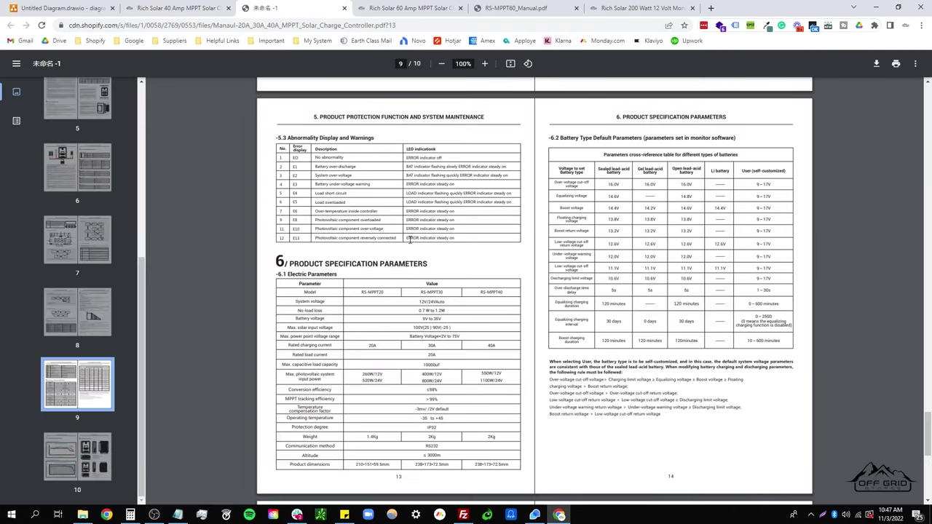
scroll(410, 240, down, 1)
scroll(437, 251, up, 2)
scroll(460, 262, down, 2)
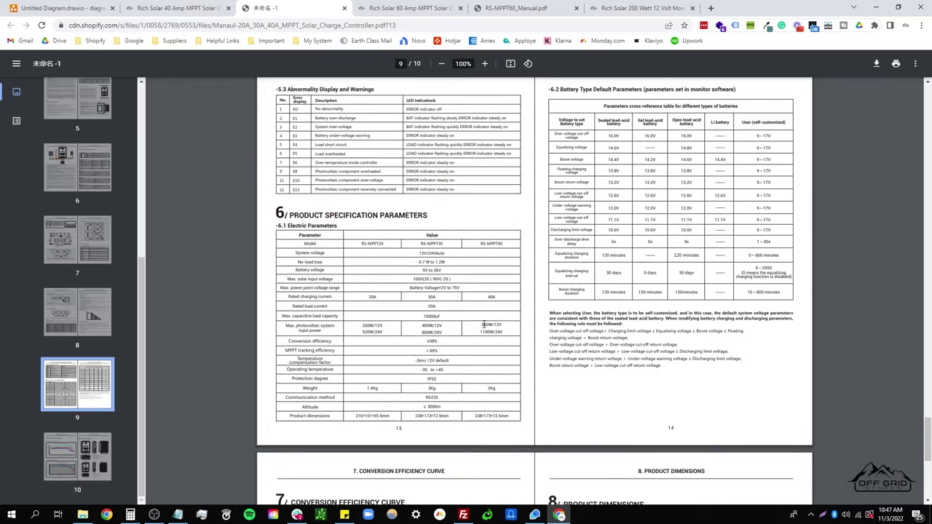
drag(514, 331, 504, 334)
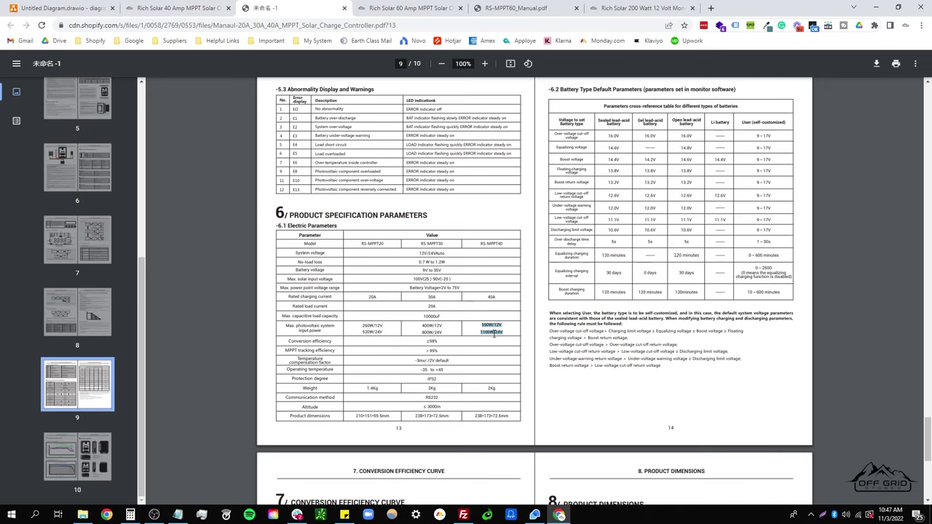
Step: Glance at the 60 Amp product page and RS-MPPT60 manual, then return and clear the selection
click(412, 8)
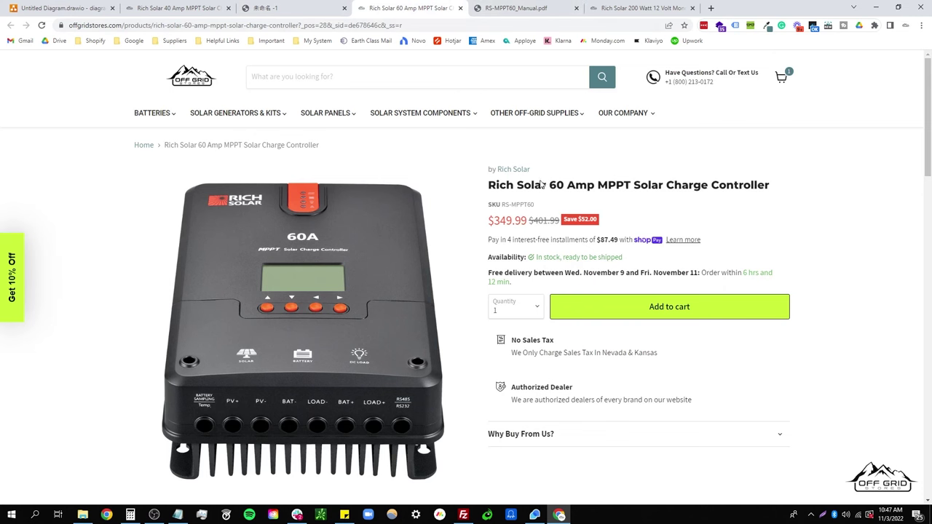
click(516, 8)
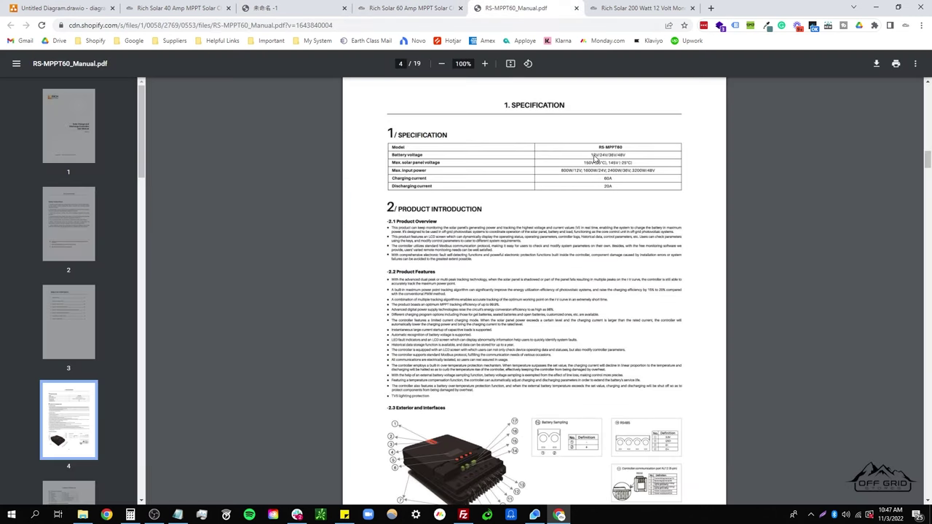
click(266, 8)
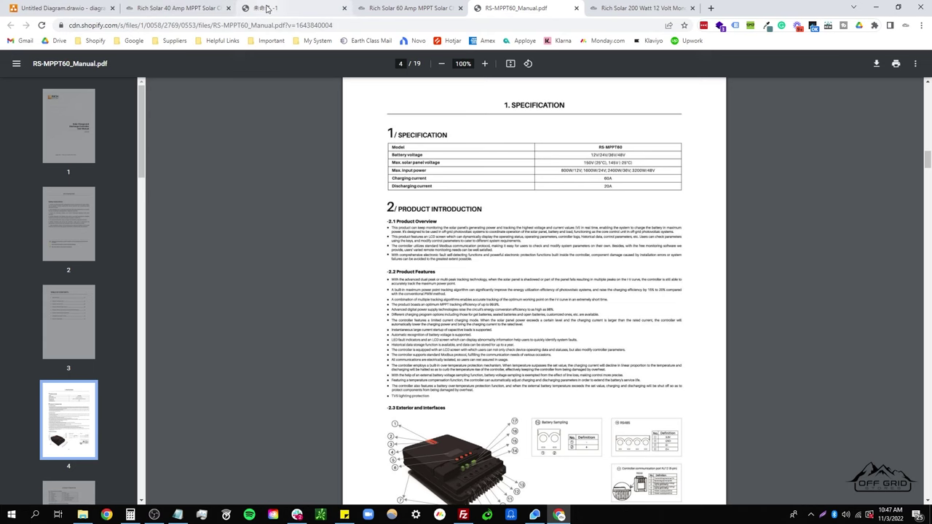
click(480, 327)
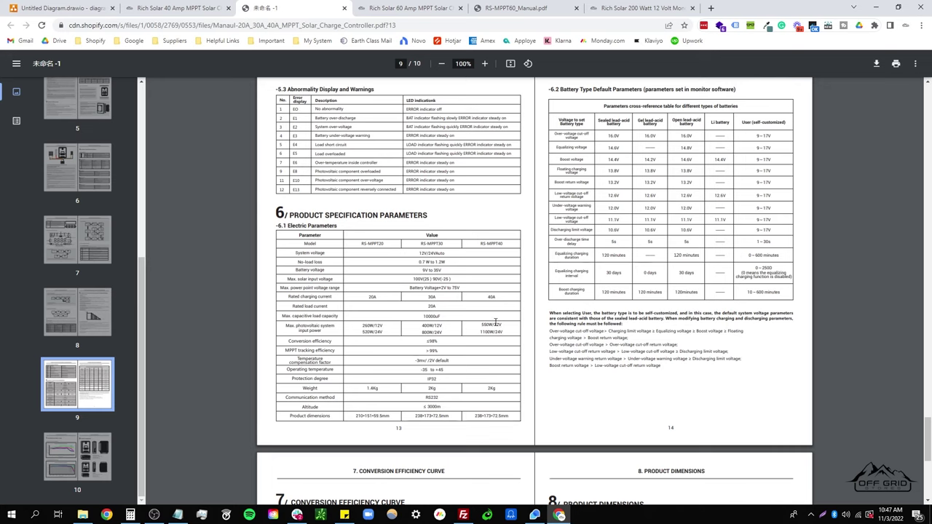
Step: Calculate 550 ÷ 12 ≈ 45.83 A, then clear the calculator back to 0
click(126, 516)
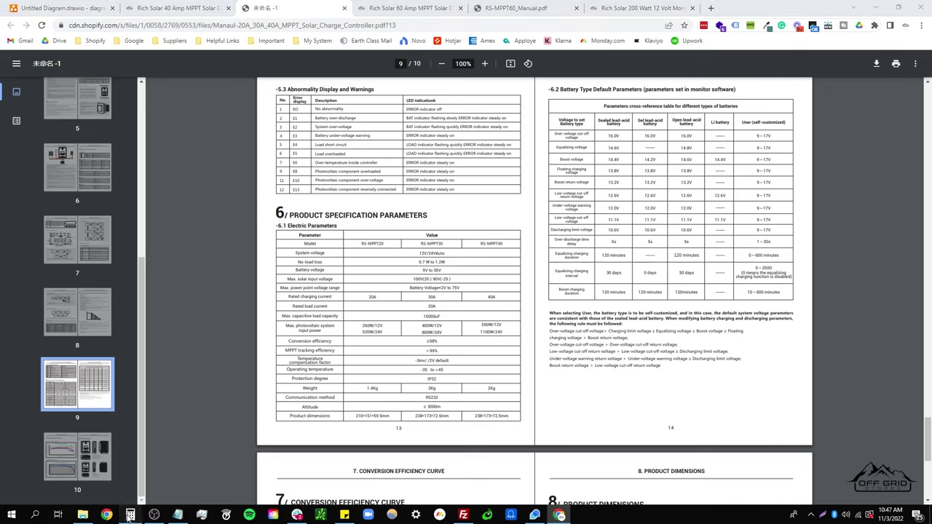
click(179, 352)
click(179, 353)
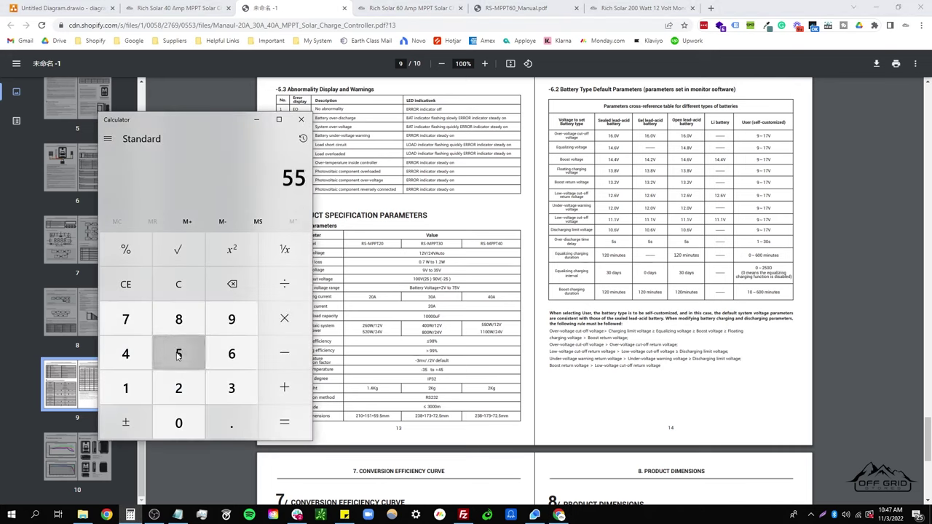
click(178, 421)
click(284, 284)
click(125, 387)
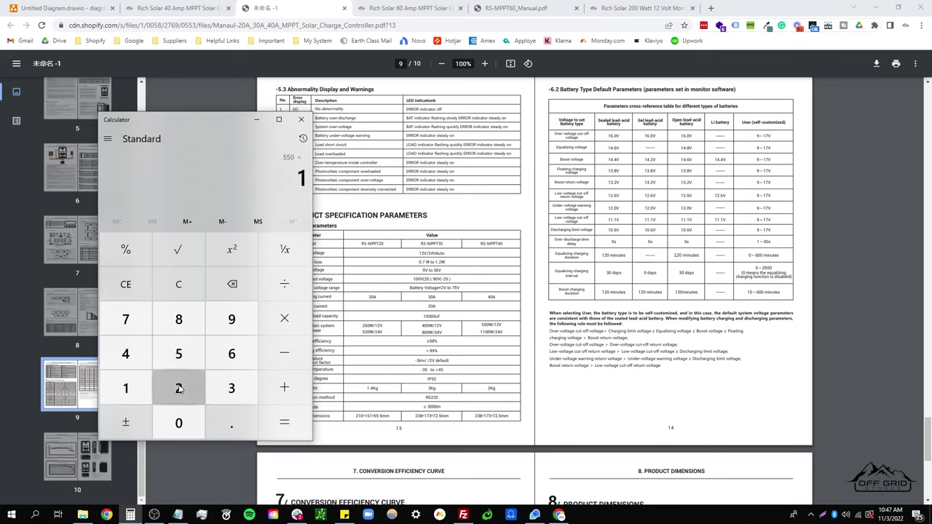
click(179, 388)
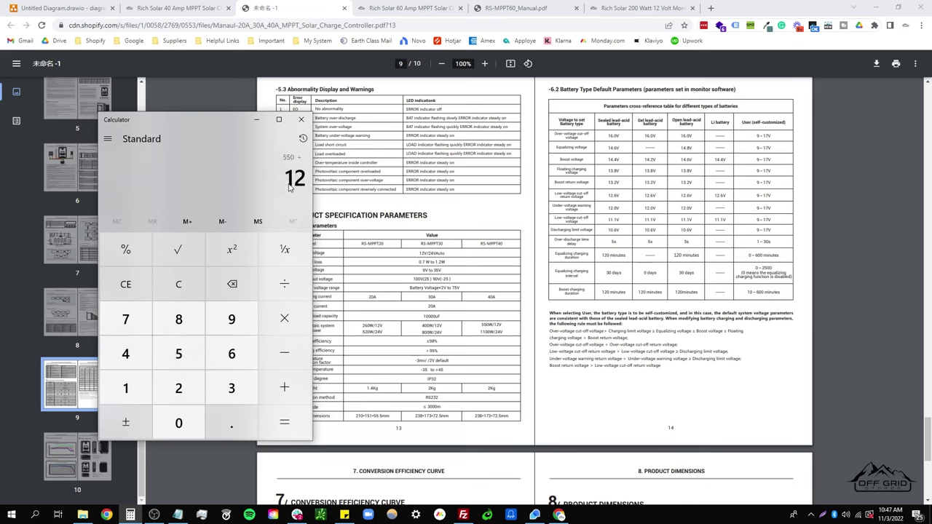
click(284, 422)
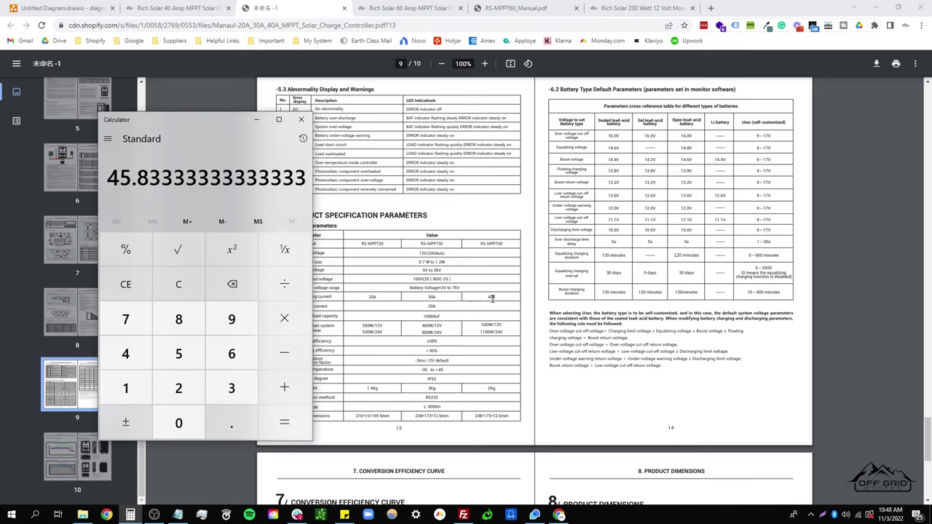
click(178, 284)
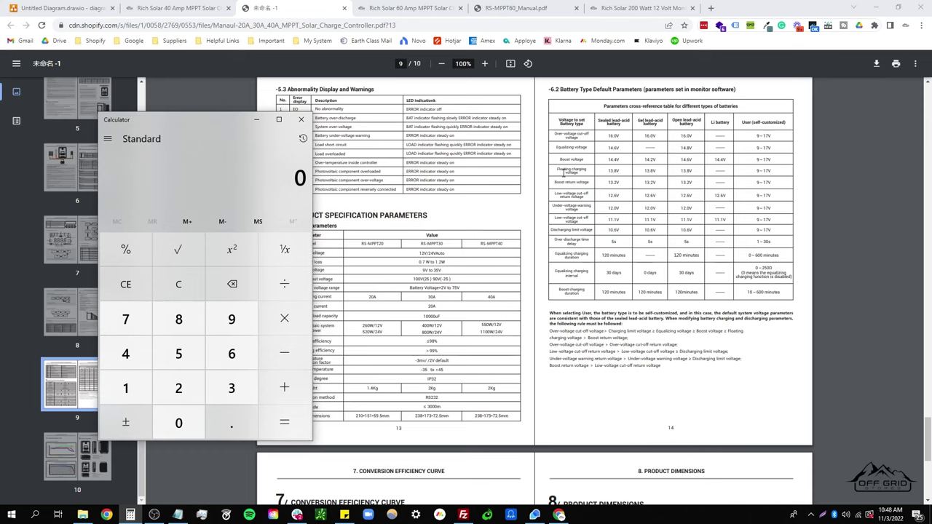
Step: Bring the manual forward and briefly highlight the Floating charging row
click(556, 169)
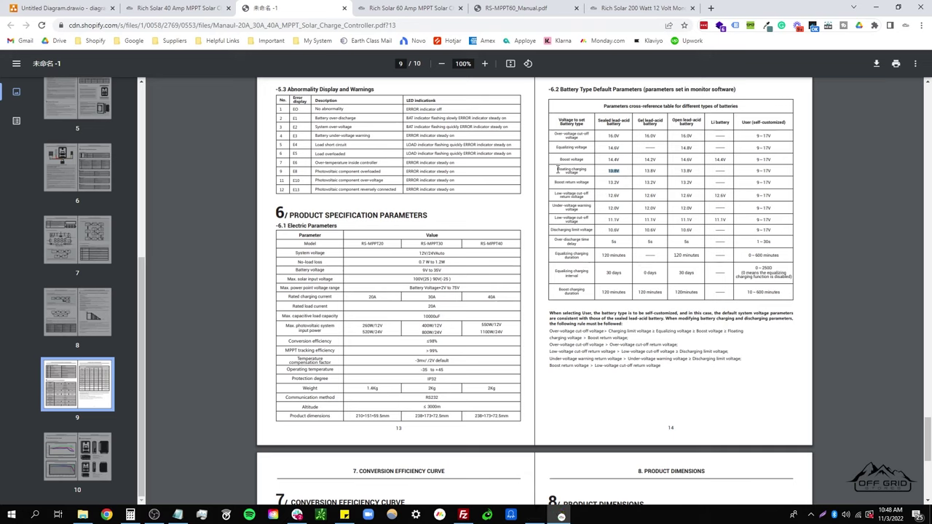
drag(556, 168, 584, 175)
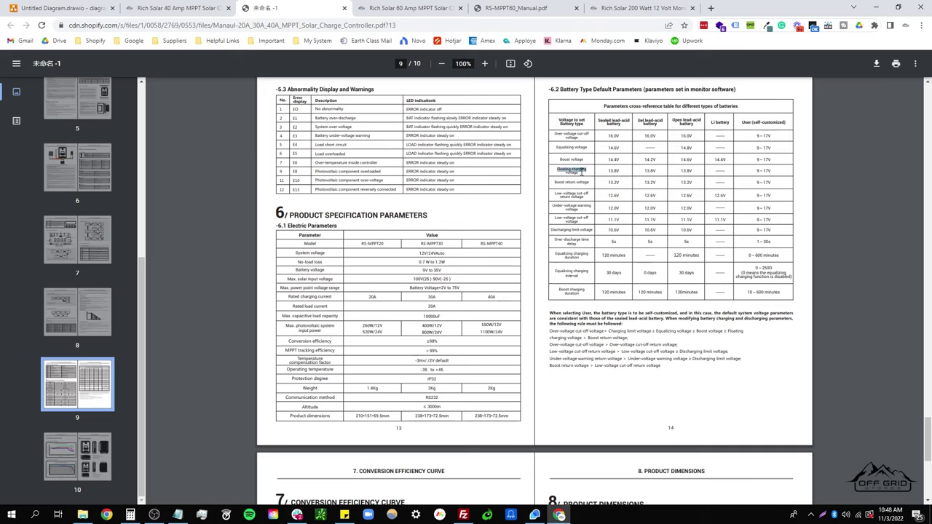
click(565, 180)
Step: Calculate 550 ÷ 13.8 in Calculator
key(alt+Tab)
click(179, 353)
click(178, 353)
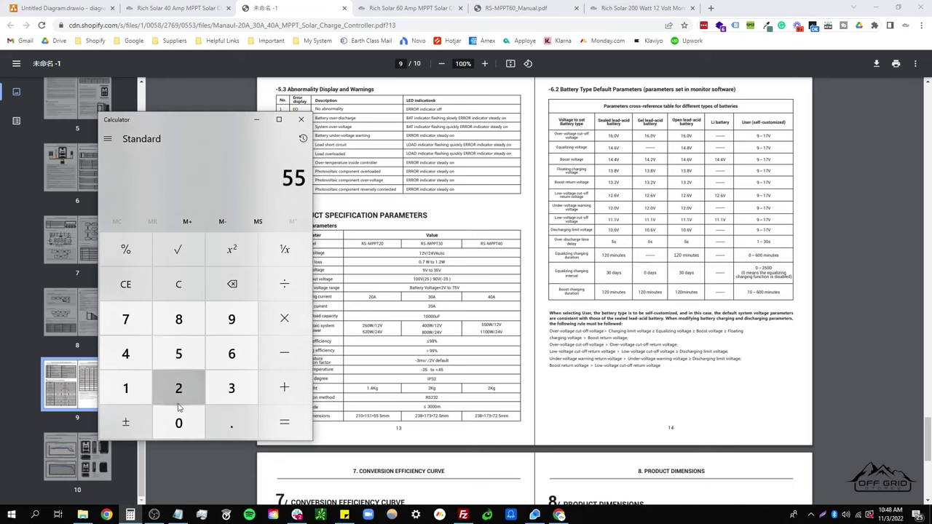
click(179, 422)
click(284, 284)
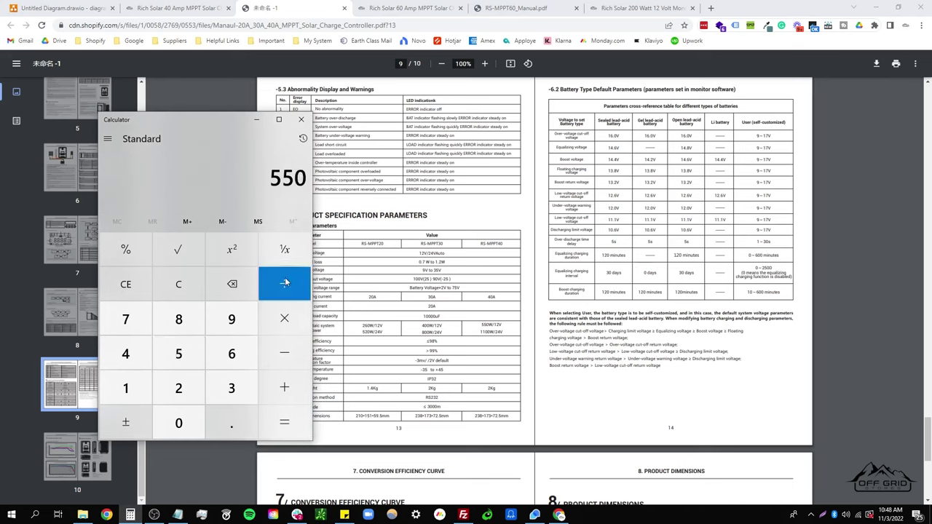
click(126, 388)
click(232, 387)
click(223, 428)
click(179, 318)
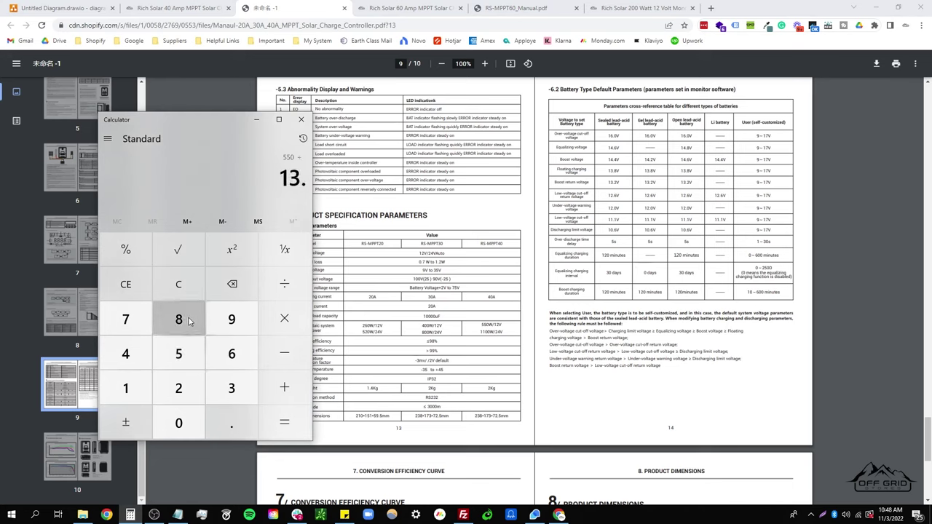
click(283, 421)
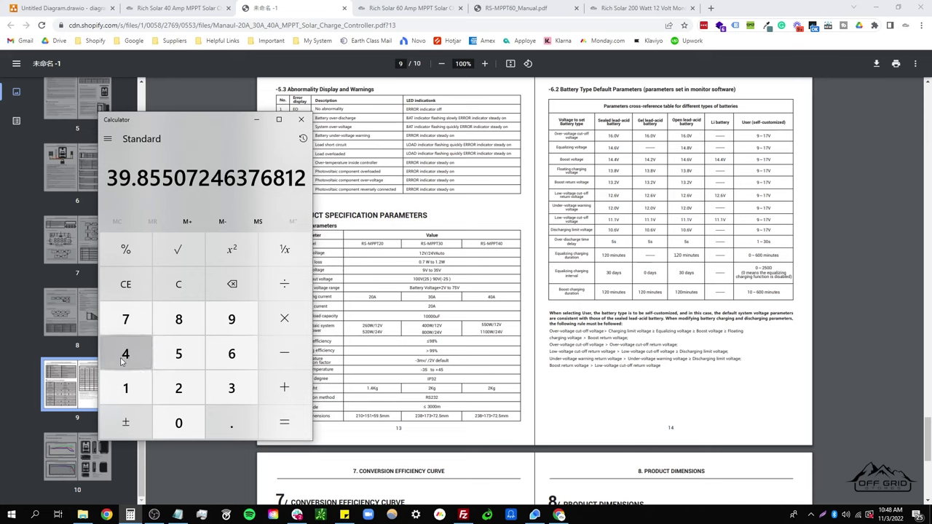
Step: Calculate 1100 W ÷ 24 V
click(124, 389)
click(127, 390)
click(179, 423)
click(178, 423)
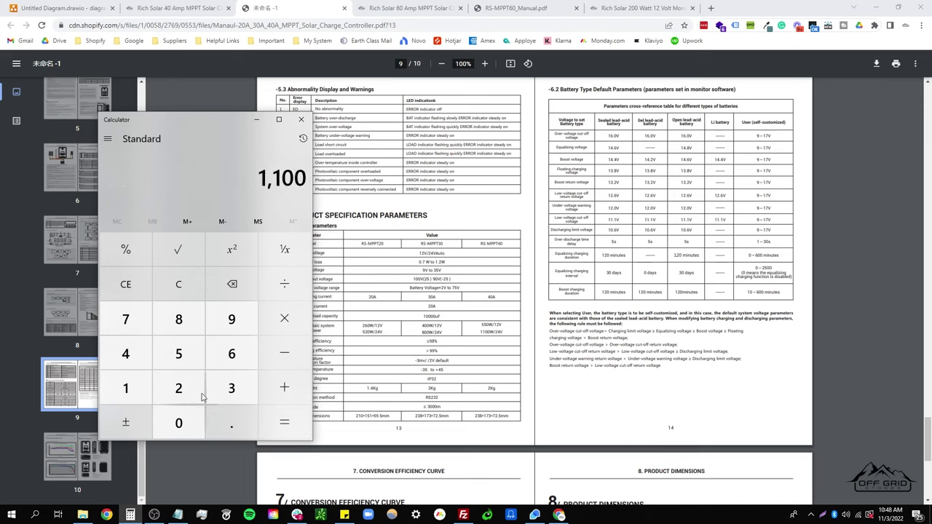
click(284, 284)
click(173, 396)
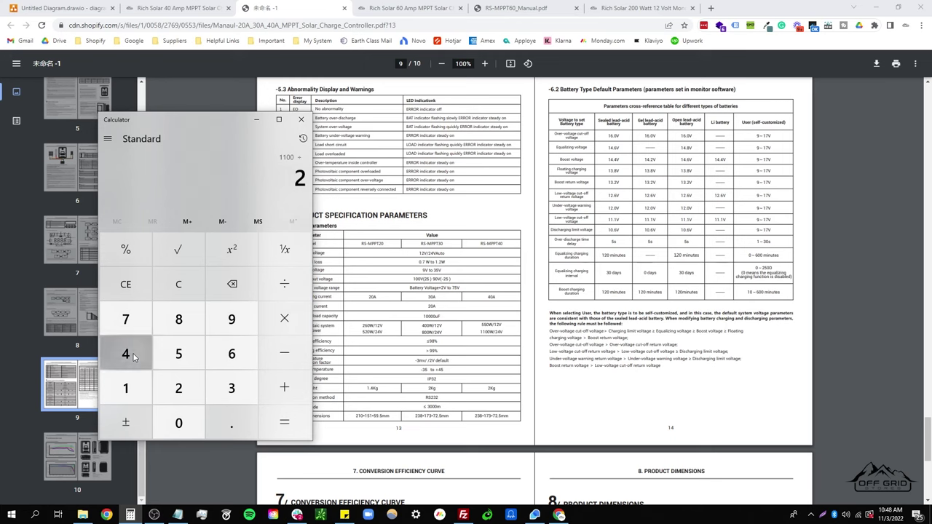
click(125, 353)
click(283, 422)
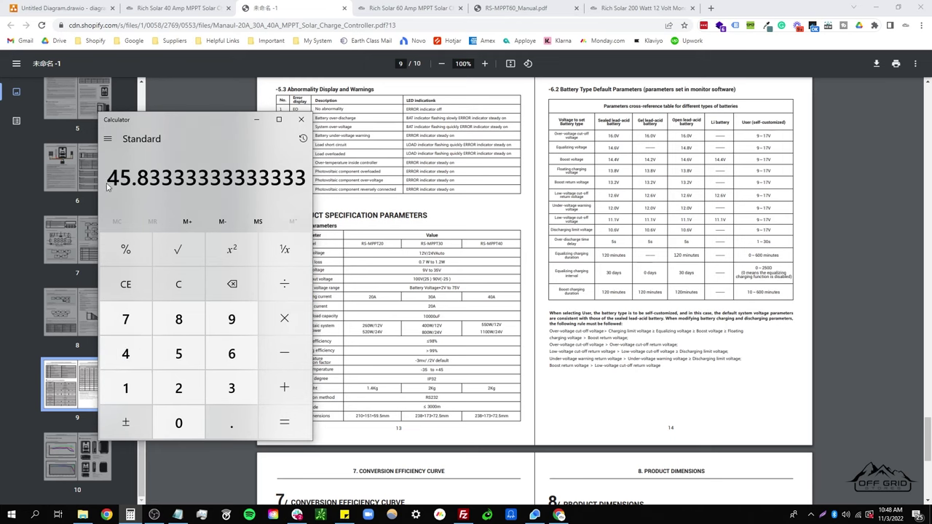
Step: Start entering a new number, then clear the calculator back to 0
click(133, 392)
click(175, 418)
click(175, 419)
click(174, 418)
click(178, 284)
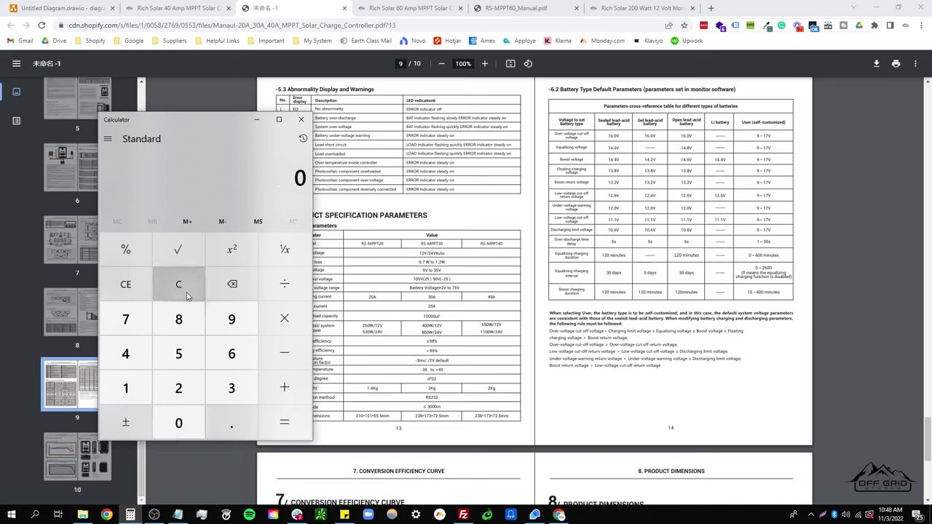
Step: Calculate 1100 ÷ 40 = 27.5
click(117, 390)
click(117, 389)
click(175, 421)
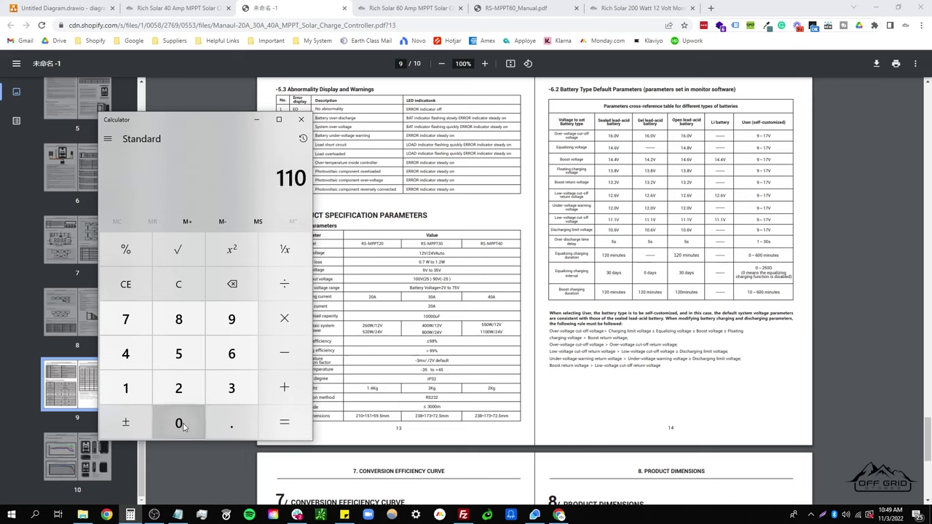
click(175, 420)
click(284, 318)
click(125, 354)
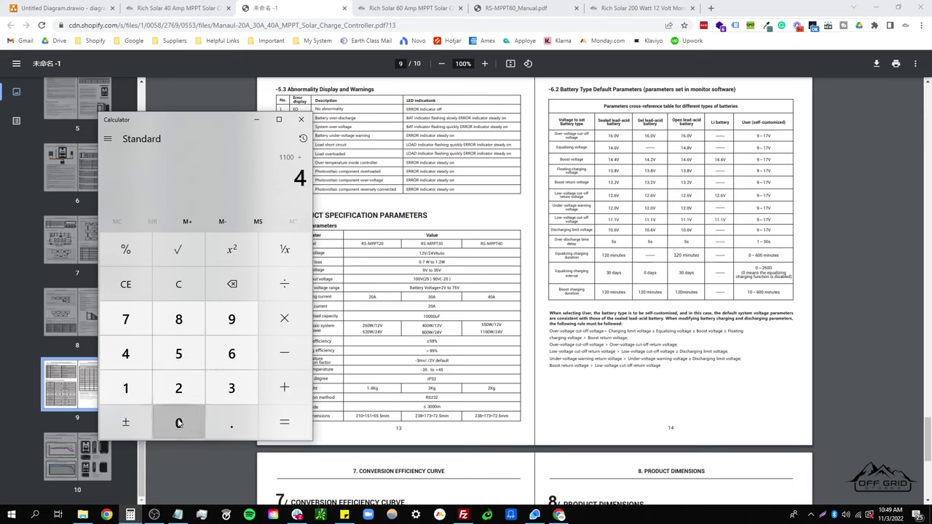
click(179, 420)
click(270, 417)
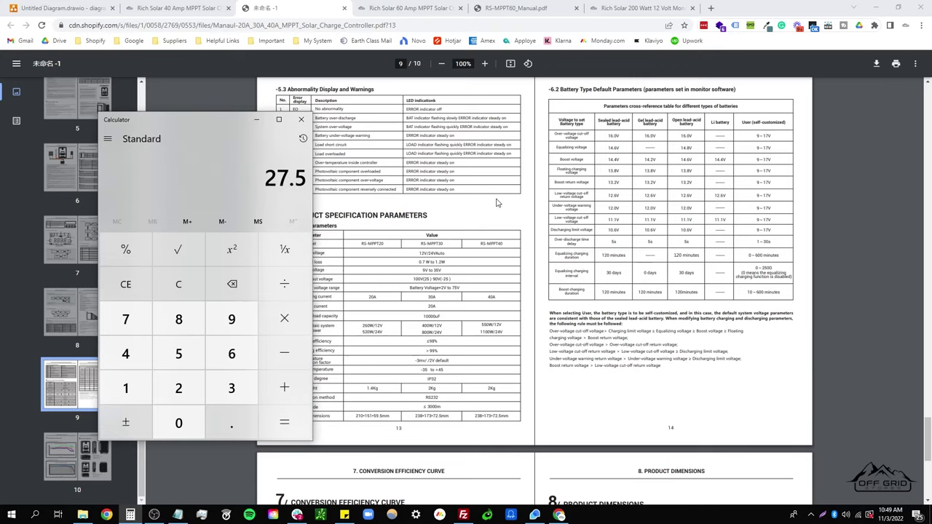
scroll(674, 244, down, 4)
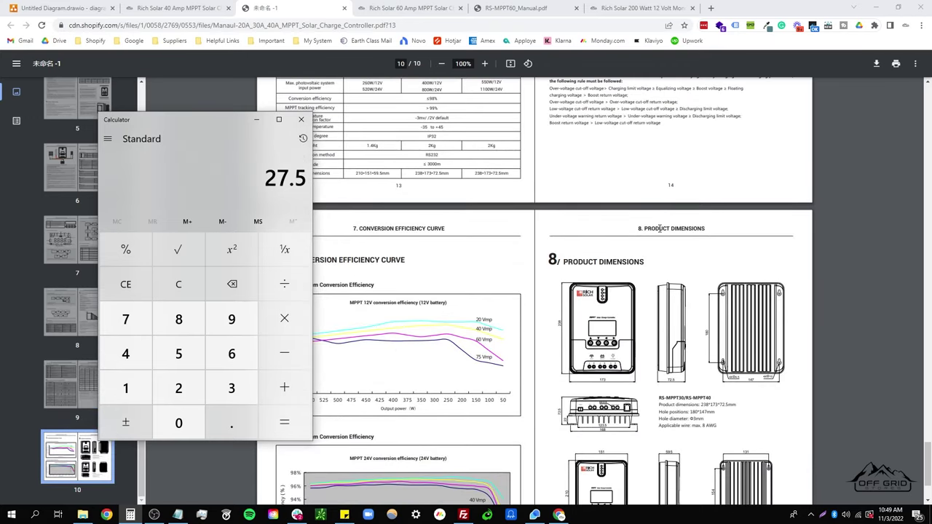
scroll(635, 242, up, 6)
scroll(635, 242, down, 4)
scroll(635, 242, up, 3)
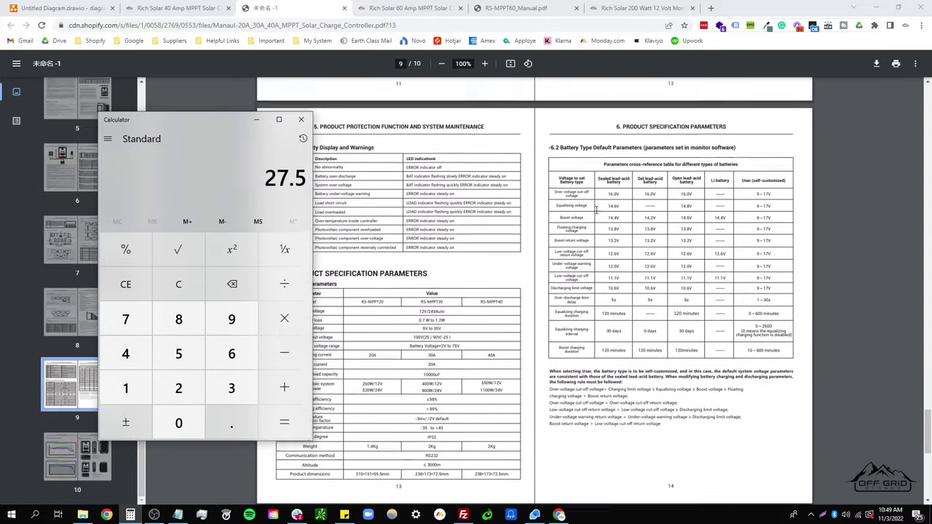
Step: Flip to the 40 Amp controller page, back to the wiring diagram, then to the 40 Amp page again
click(175, 9)
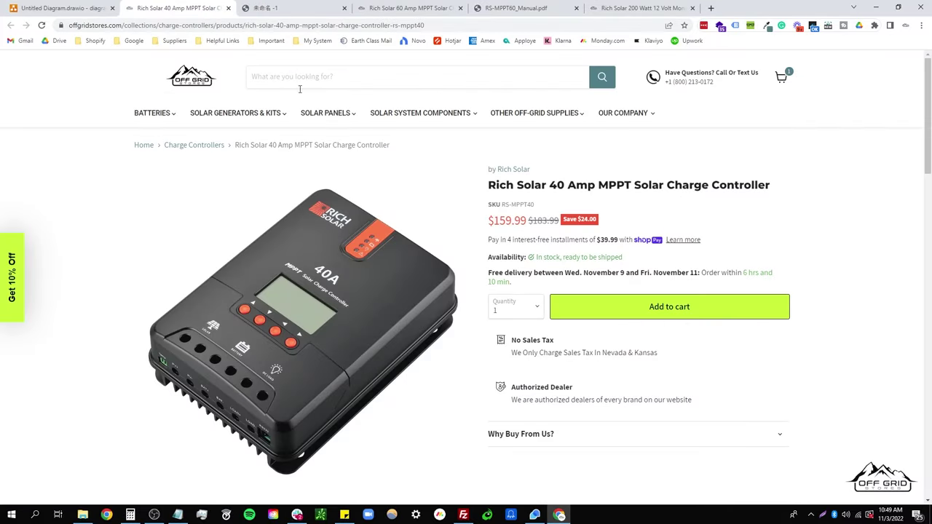
click(69, 8)
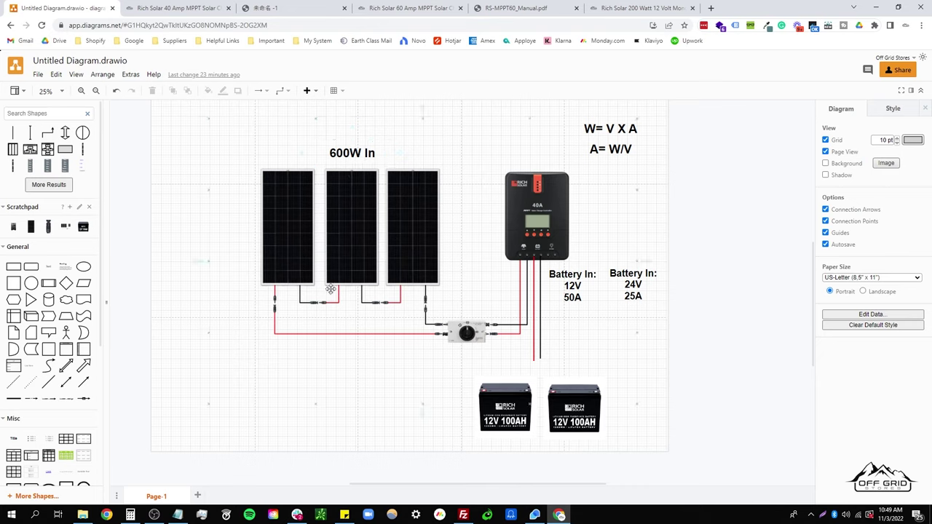
mouse_move(131, 516)
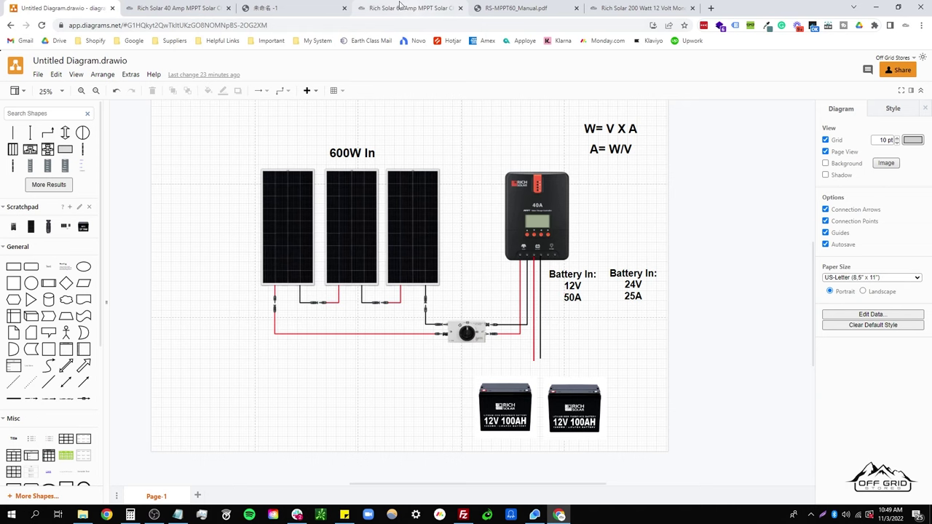
click(179, 8)
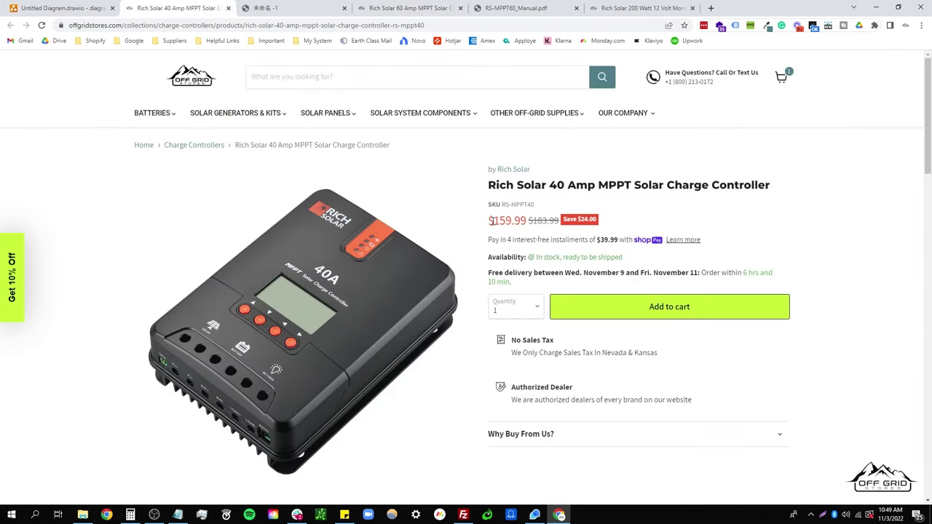
Step: Highlight the 40 Amp ($159.99) and 60 Amp ($349.99) controller prices, then return to the diagram
drag(492, 220, 523, 220)
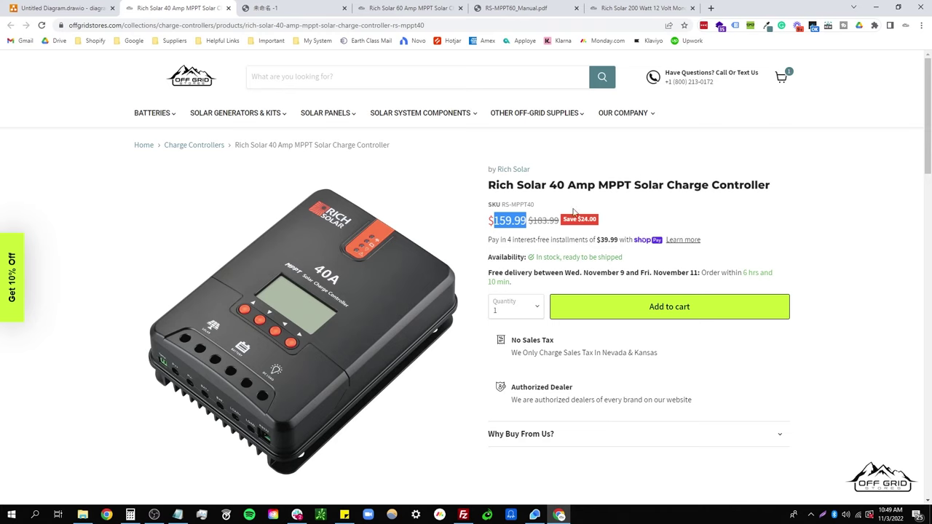
click(396, 8)
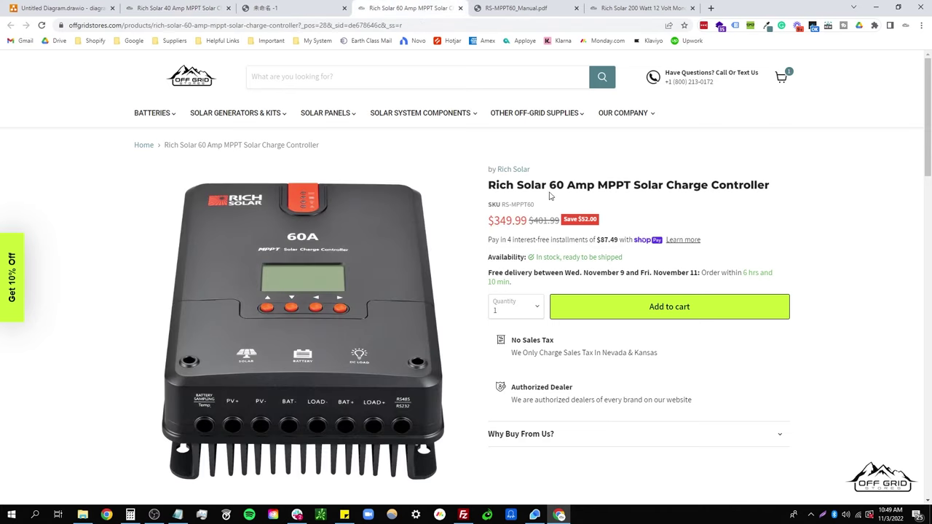
drag(493, 221, 527, 220)
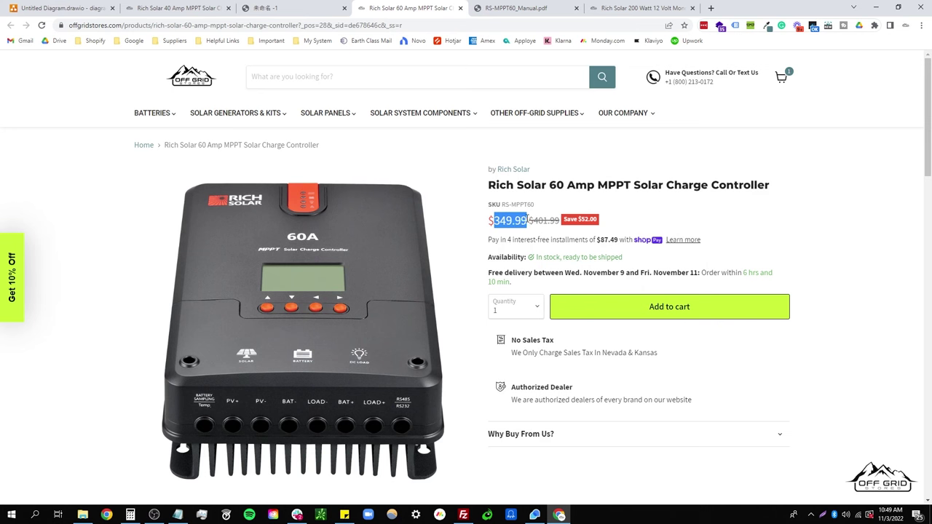
click(80, 8)
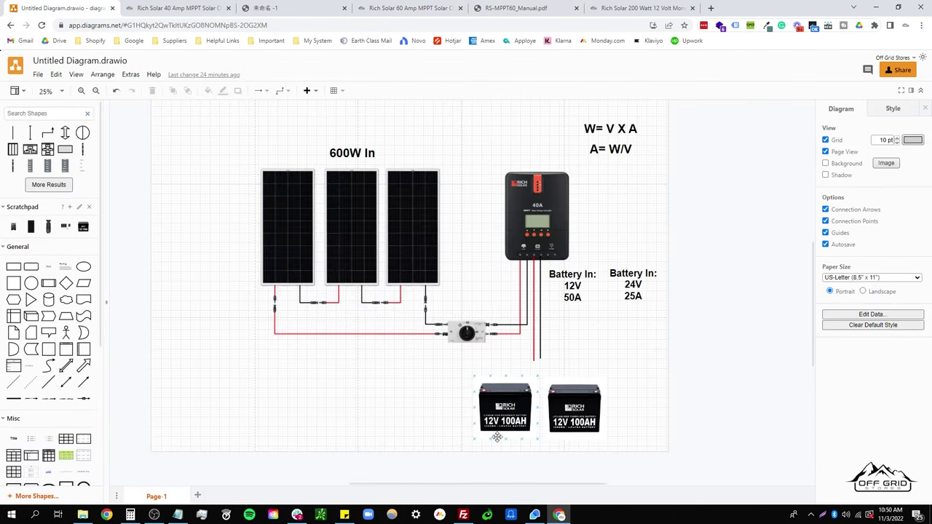
click(572, 418)
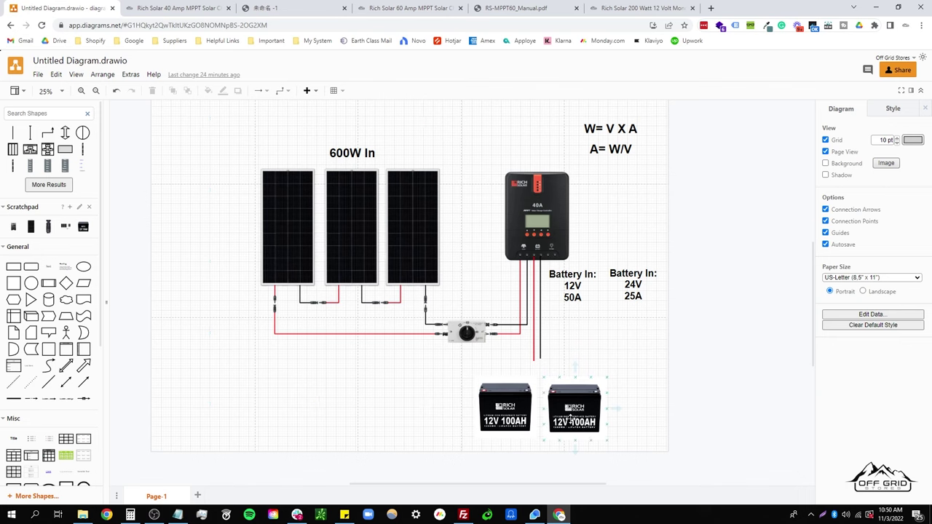
click(507, 9)
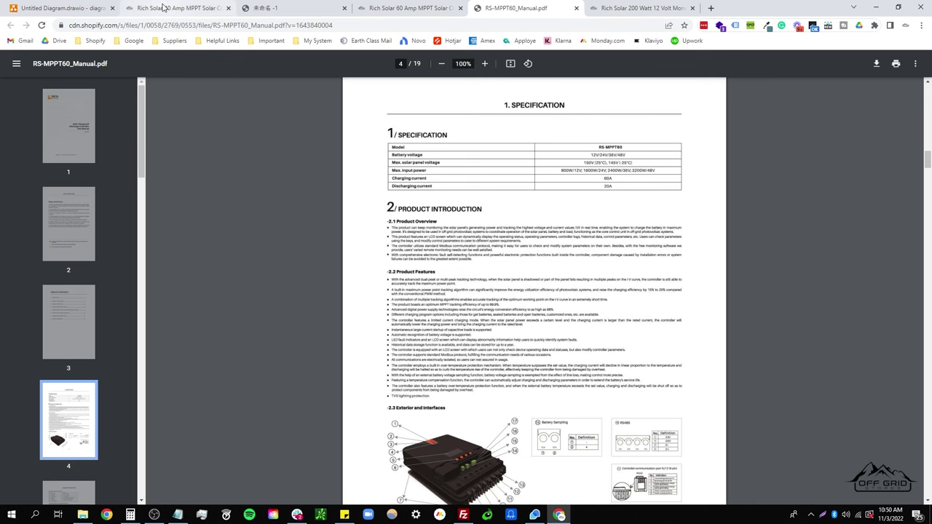
click(164, 7)
click(62, 8)
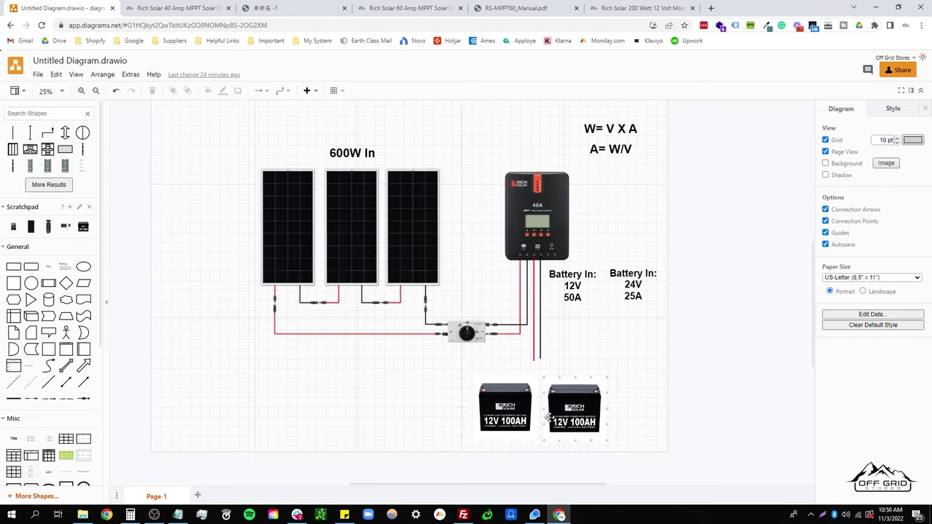
click(544, 411)
click(137, 515)
Step: Compute 600 ÷ 24 = 25 A, then hide Calculator to reveal the diagram
click(227, 355)
double_click(179, 422)
click(297, 278)
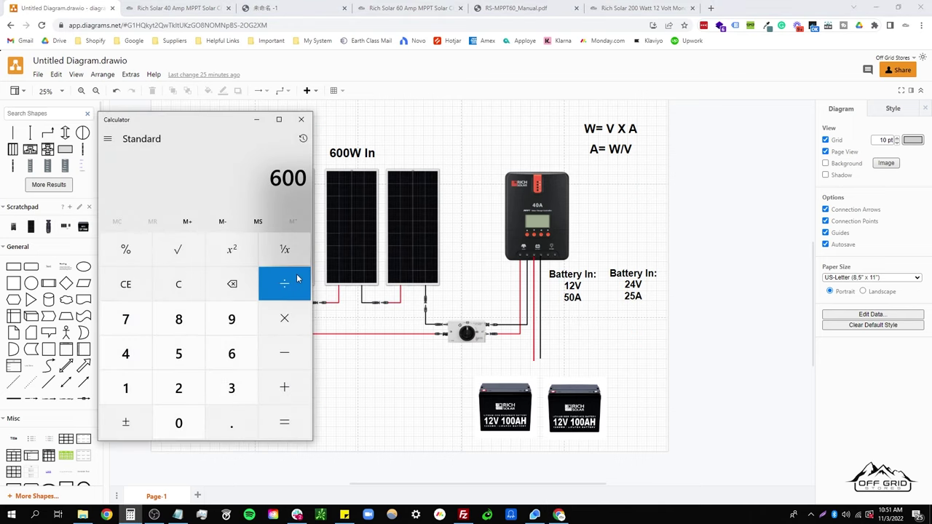
click(171, 384)
click(125, 354)
click(266, 385)
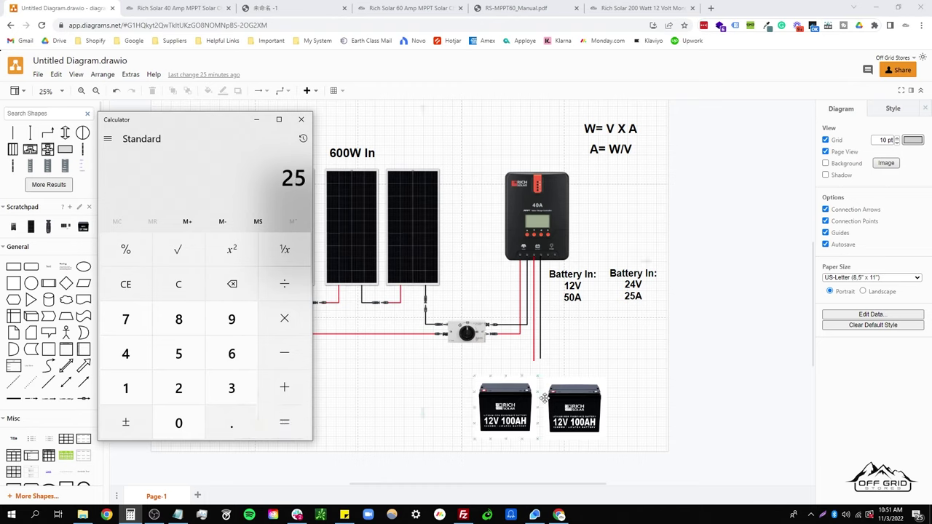
click(678, 175)
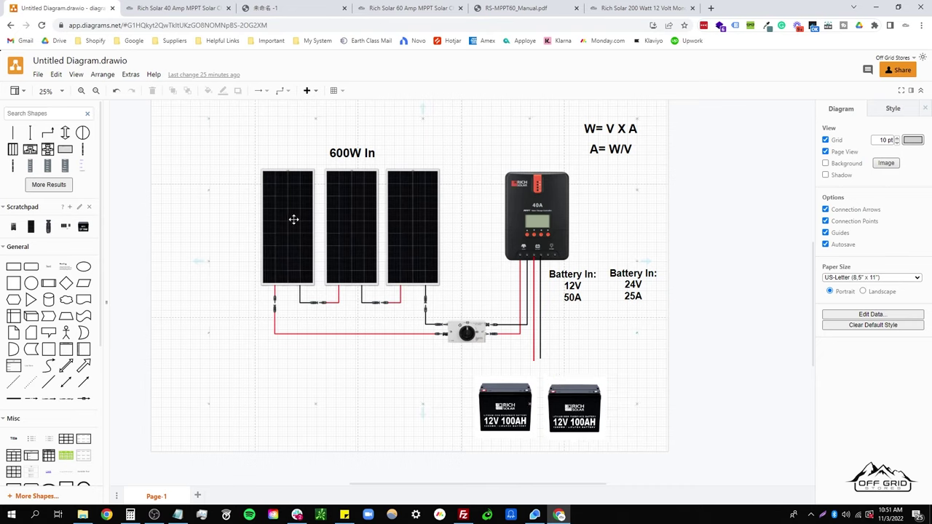
click(644, 8)
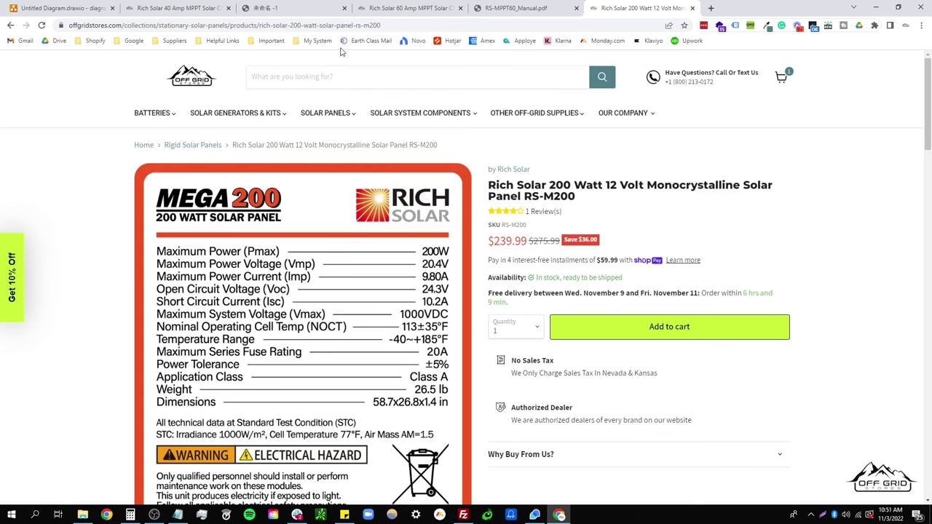
click(168, 8)
click(69, 8)
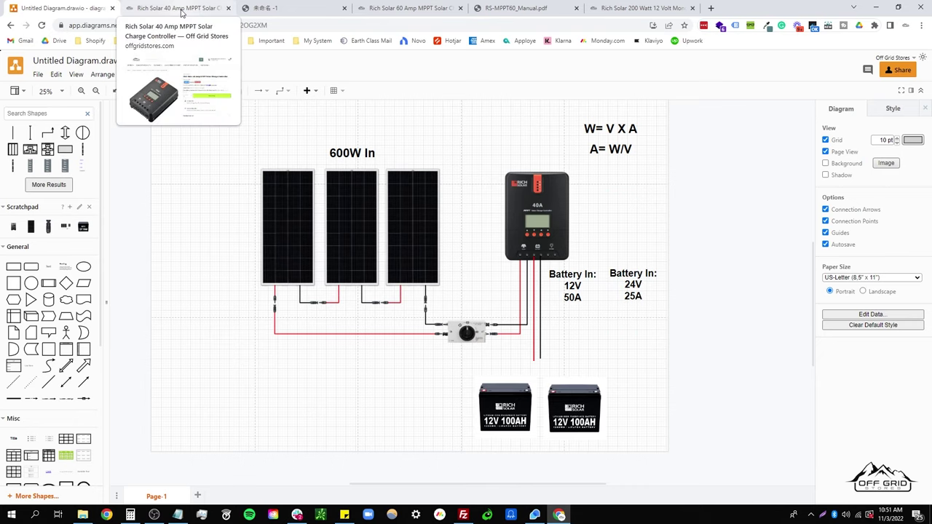
mouse_move(187, 9)
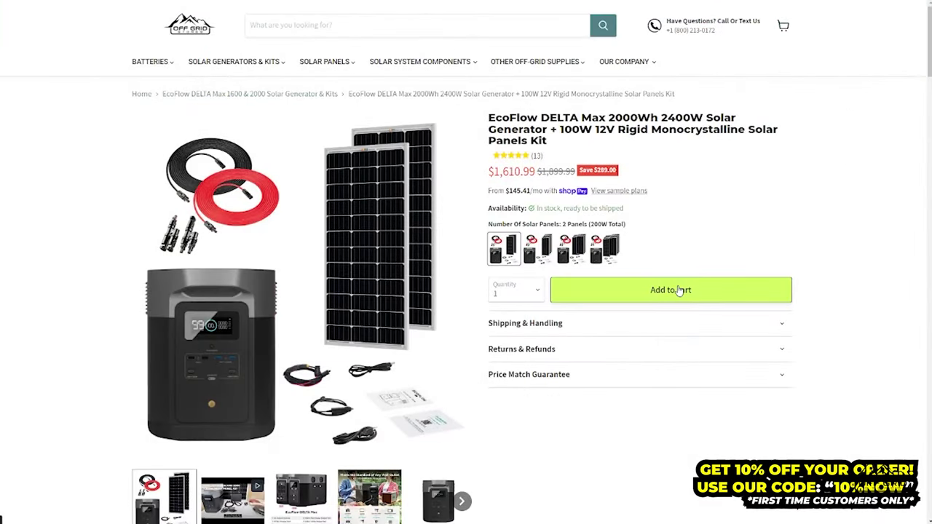
Step: Add the EcoFlow DELTA Max kit to the cart and apply code 10%NOW for a $1,571.32 total
click(677, 290)
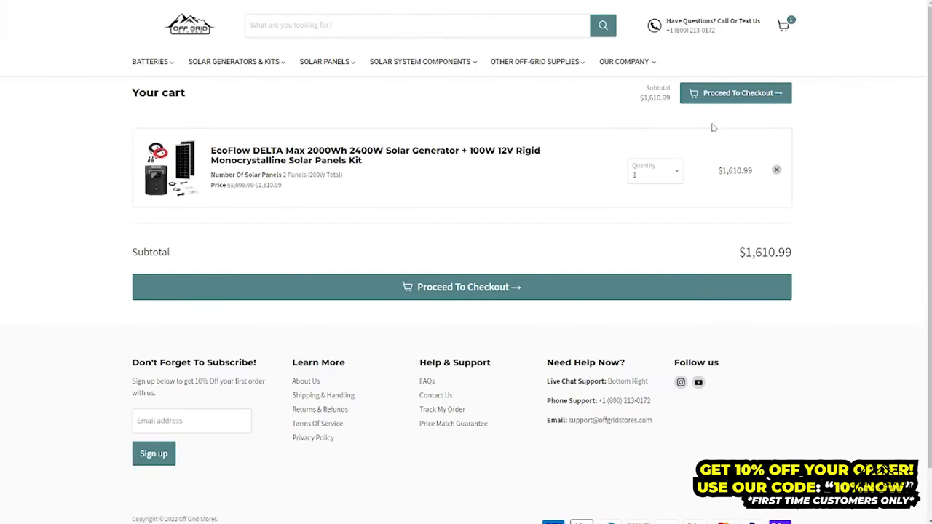
click(719, 97)
click(635, 106)
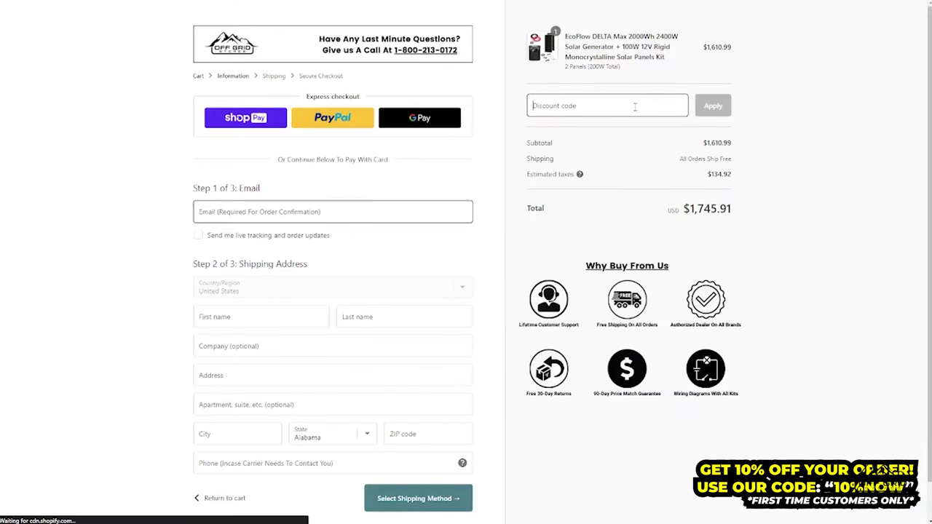
text(10%NOW)
click(713, 105)
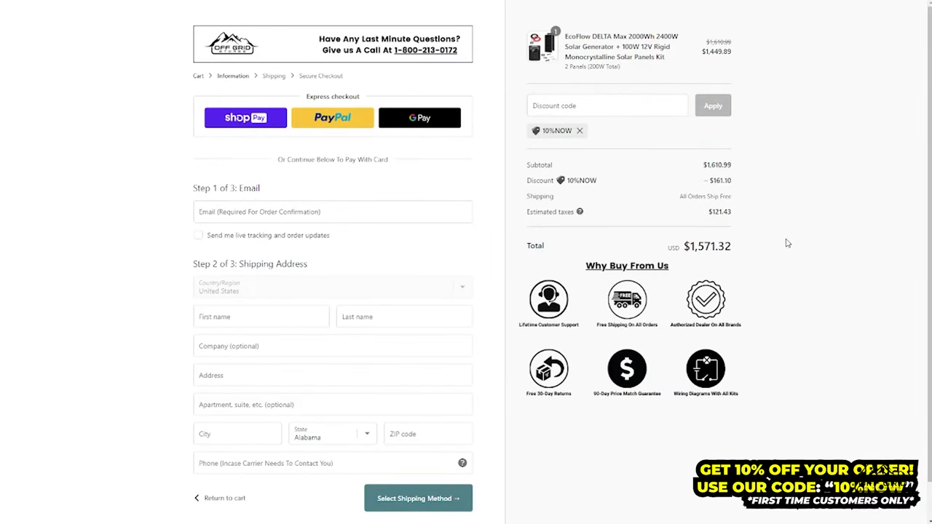